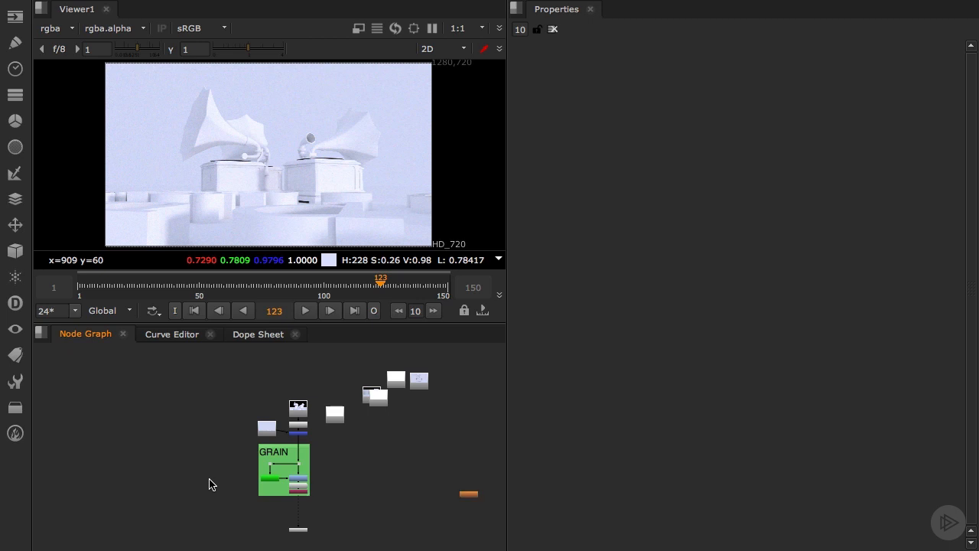
Move the GRAIN group and the node below it further down, and insert a ZDefocus node between the Merge node and GRAIN
{"action": "left_click_drag", "start_coordinate": [242, 440], "coordinate": [336, 541]}
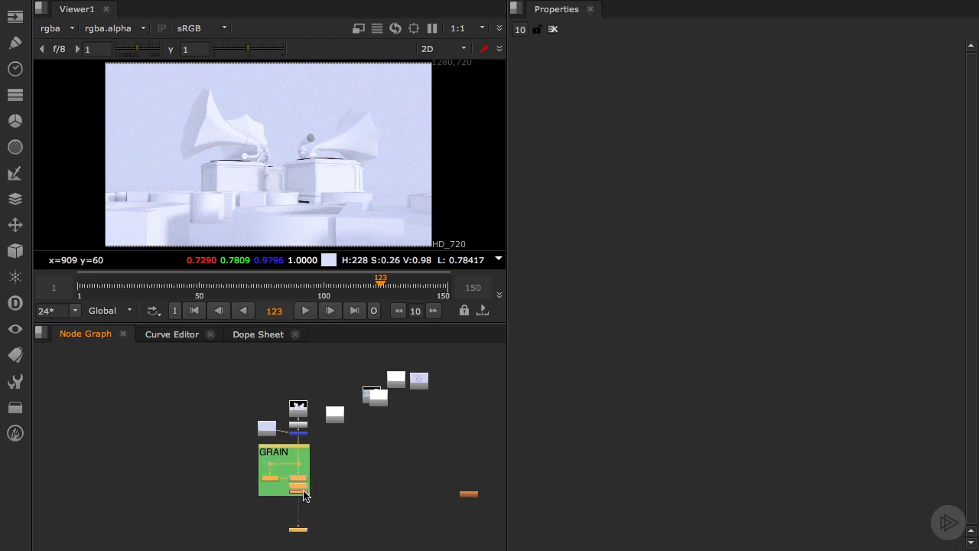
{"action": "left_click_drag", "start_coordinate": [301, 493], "coordinate": [303, 534]}
{"action": "scroll", "coordinate": [275, 467], "scroll_direction": "up", "scroll_amount": 2}
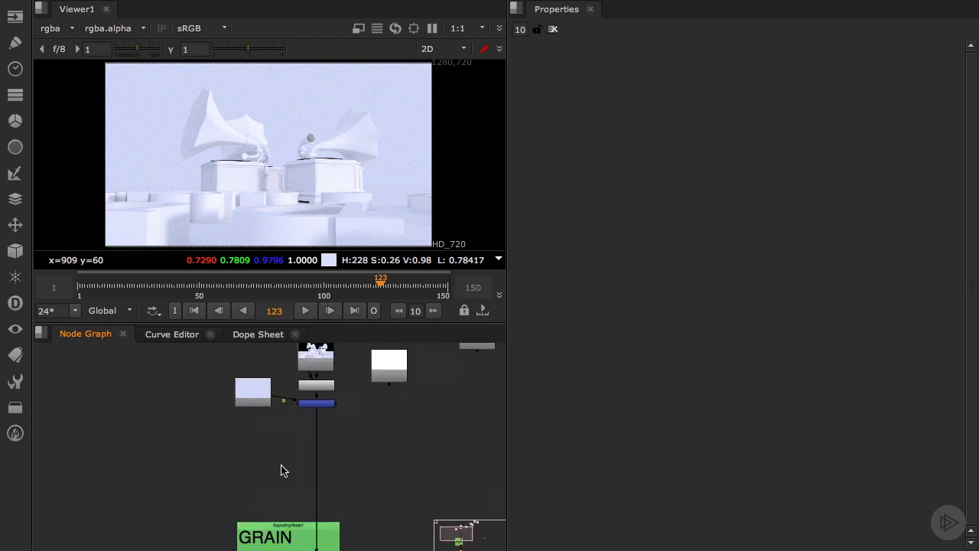
{"action": "key", "text": "Tab"}
{"action": "type", "text": "zd"}
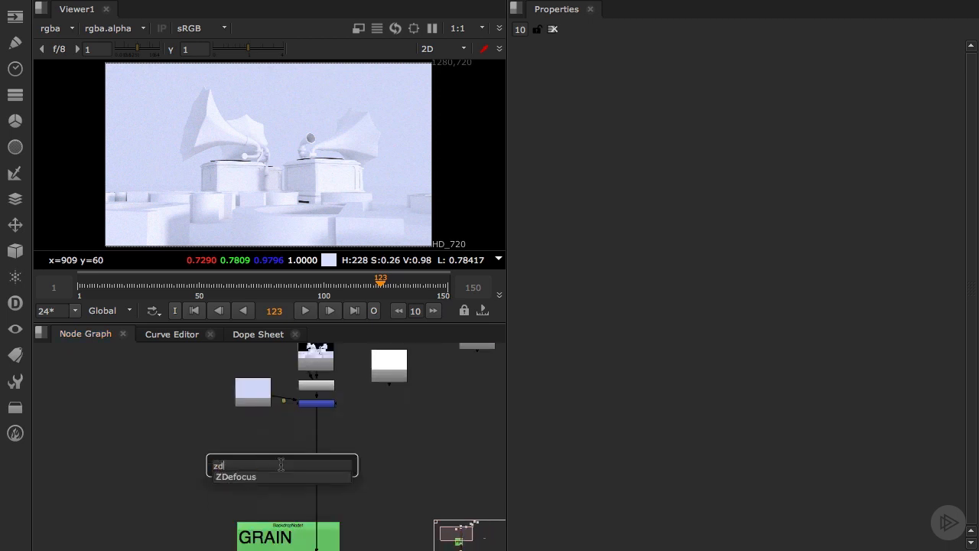
{"action": "key", "text": "Return"}
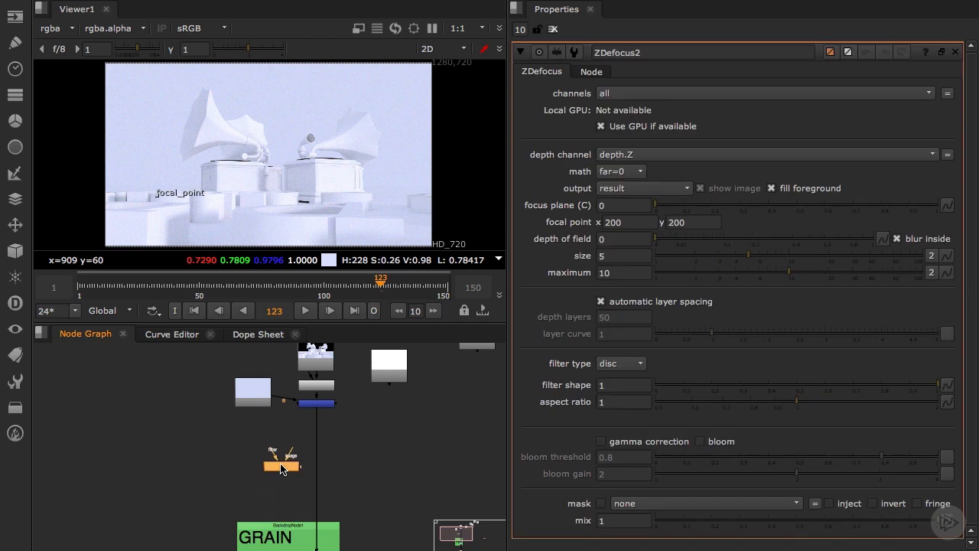
{"action": "left_click_drag", "start_coordinate": [281, 469], "coordinate": [313, 461]}
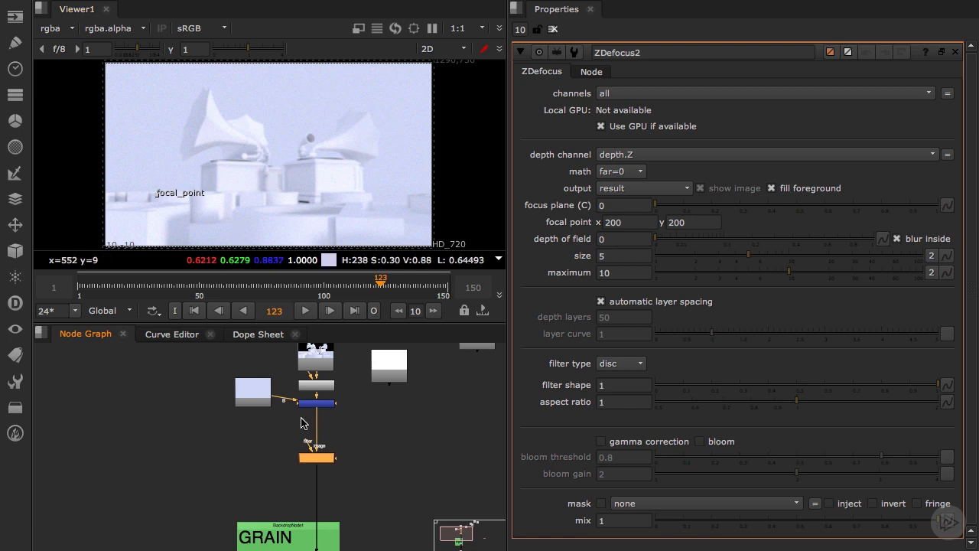
{"action": "left_click_drag", "start_coordinate": [309, 459], "coordinate": [314, 466]}
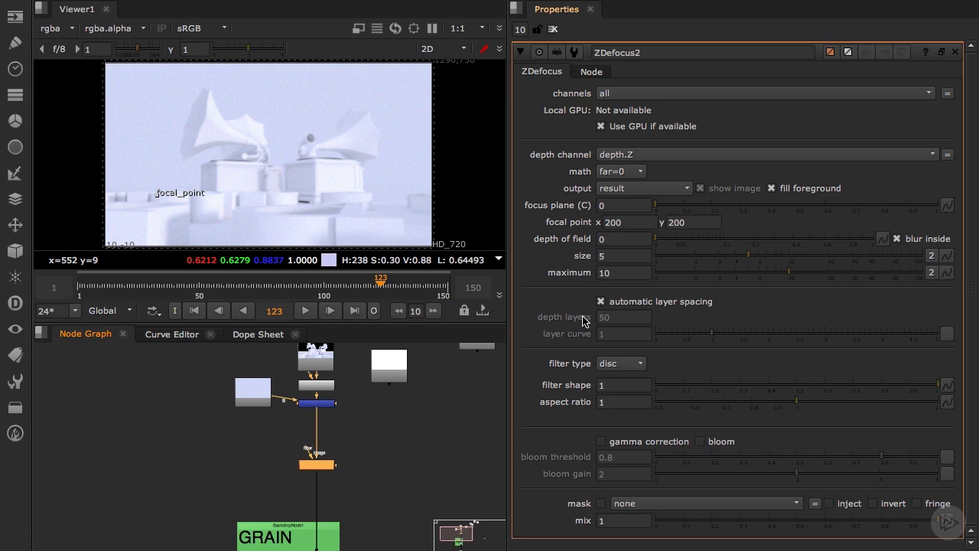
Try the bladed filter type on the ZDefocus node and return it to disc
{"action": "left_click", "coordinate": [619, 363]}
{"action": "left_click", "coordinate": [622, 381]}
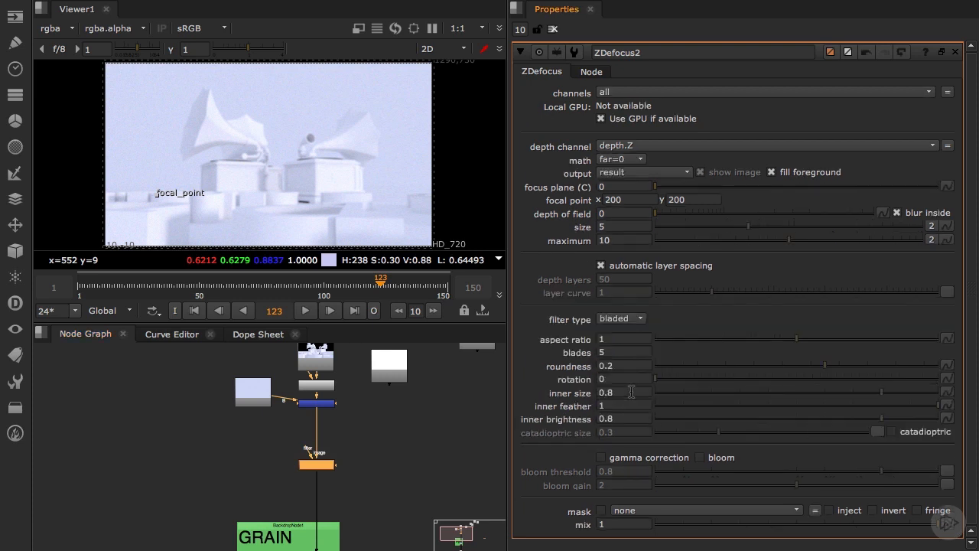
{"action": "left_click", "coordinate": [639, 360]}
{"action": "left_click", "coordinate": [637, 346]}
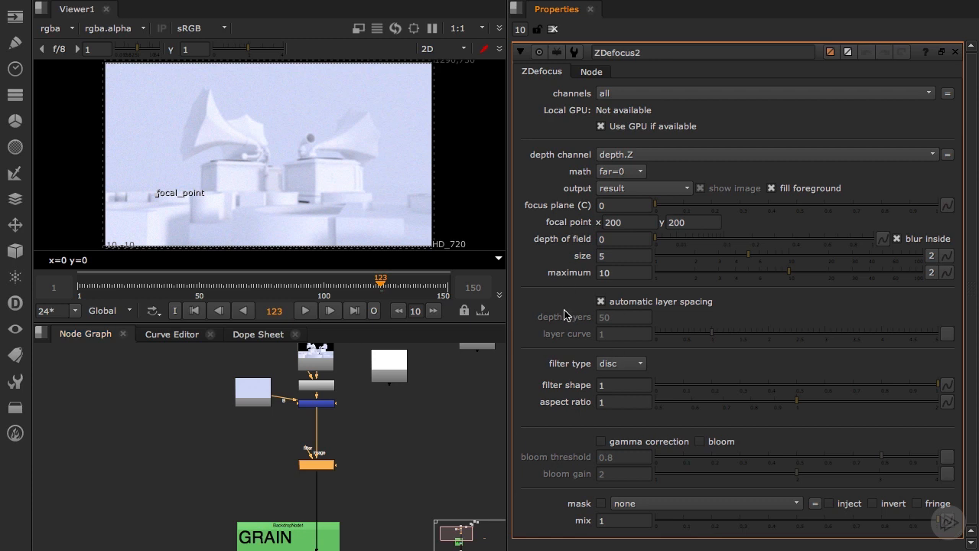
Insert a Copy node between Merge1 and ZDefocus2, and connect its A input to the camera2_Z depth Read node
{"action": "left_click_drag", "start_coordinate": [321, 464], "coordinate": [325, 483]}
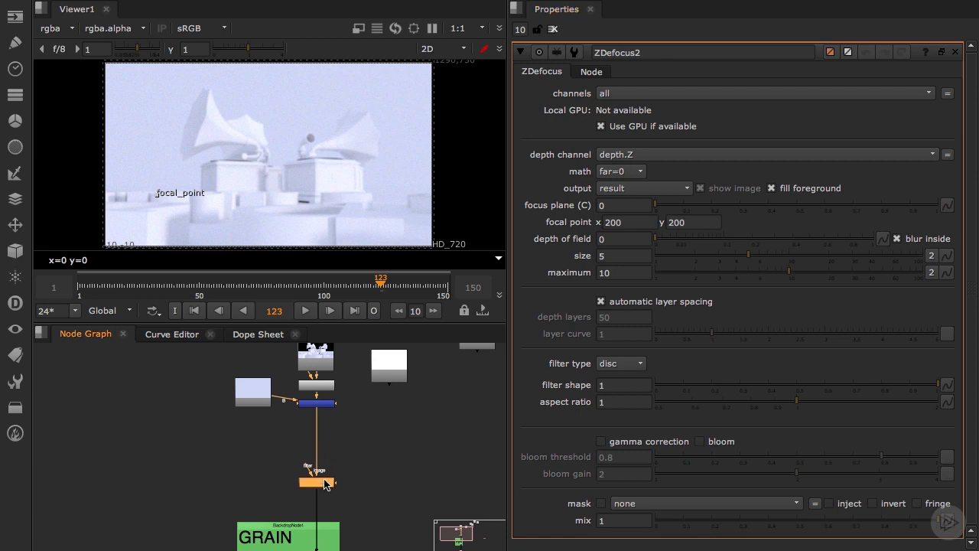
{"action": "left_click_drag", "start_coordinate": [388, 383], "coordinate": [397, 441]}
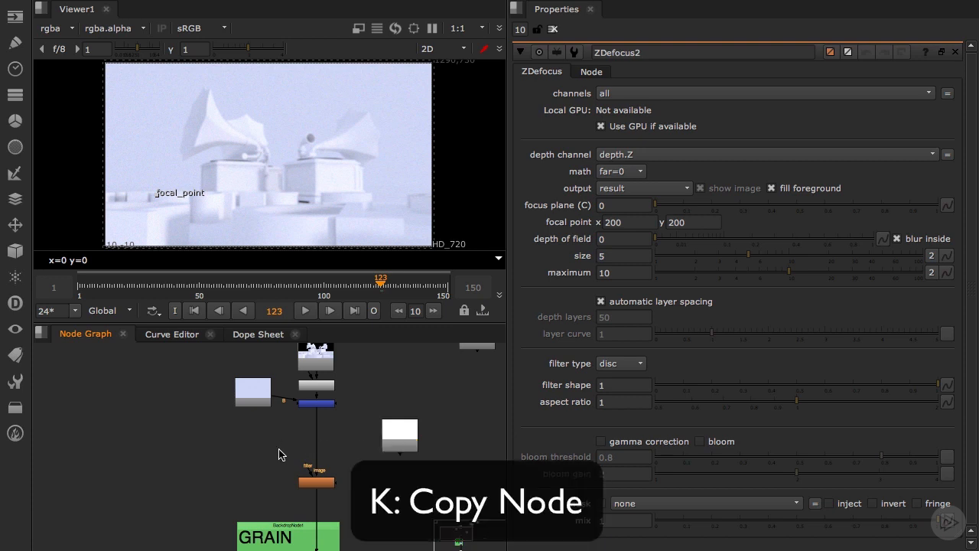
{"action": "key", "text": "k"}
{"action": "scroll", "coordinate": [277, 455], "scroll_direction": "up", "scroll_amount": 3}
{"action": "left_click_drag", "start_coordinate": [275, 457], "coordinate": [352, 436]}
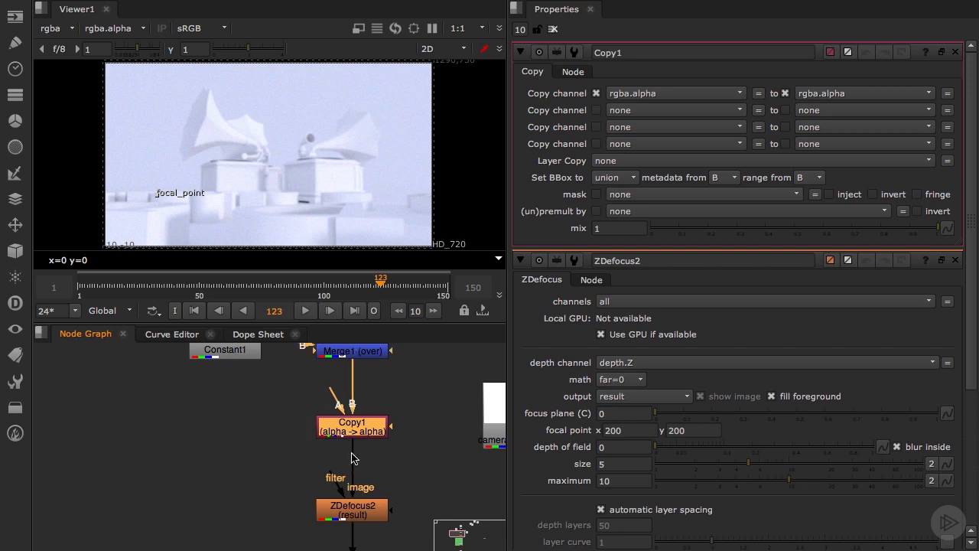
{"action": "left_click_drag", "start_coordinate": [334, 394], "coordinate": [470, 411]}
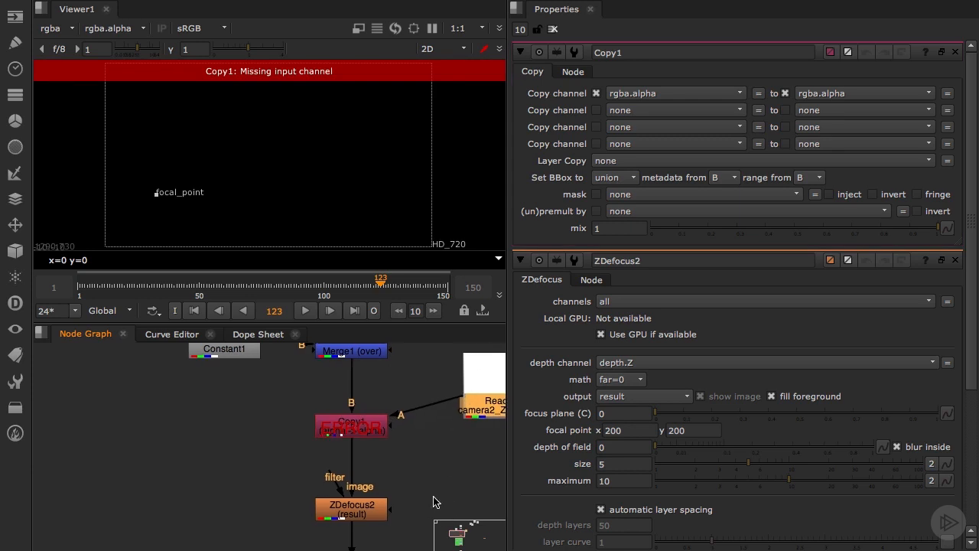
{"action": "middle_click_drag", "start_coordinate": [447, 501], "coordinate": [366, 528]}
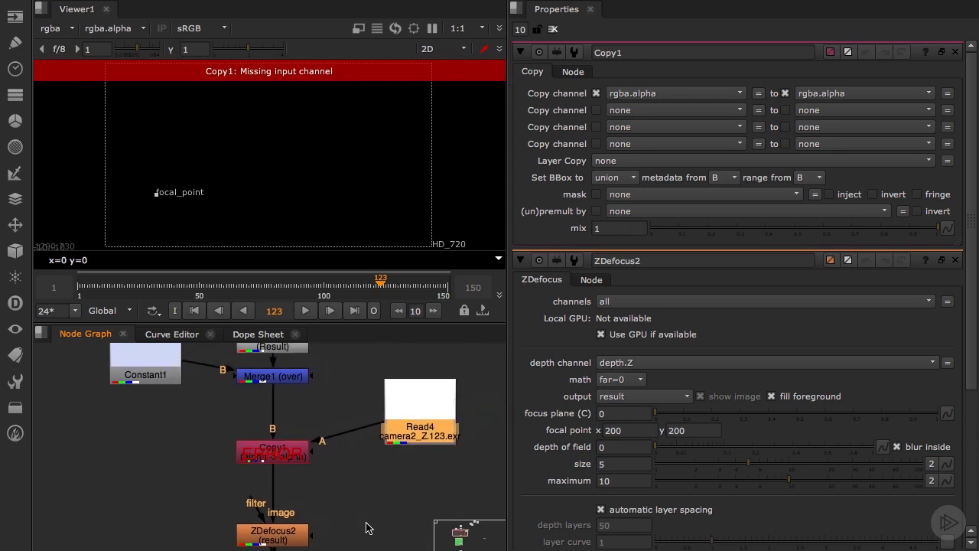
Set the Copy node to copy the rgba.red channel to depth.Z
{"action": "left_click", "coordinate": [294, 457]}
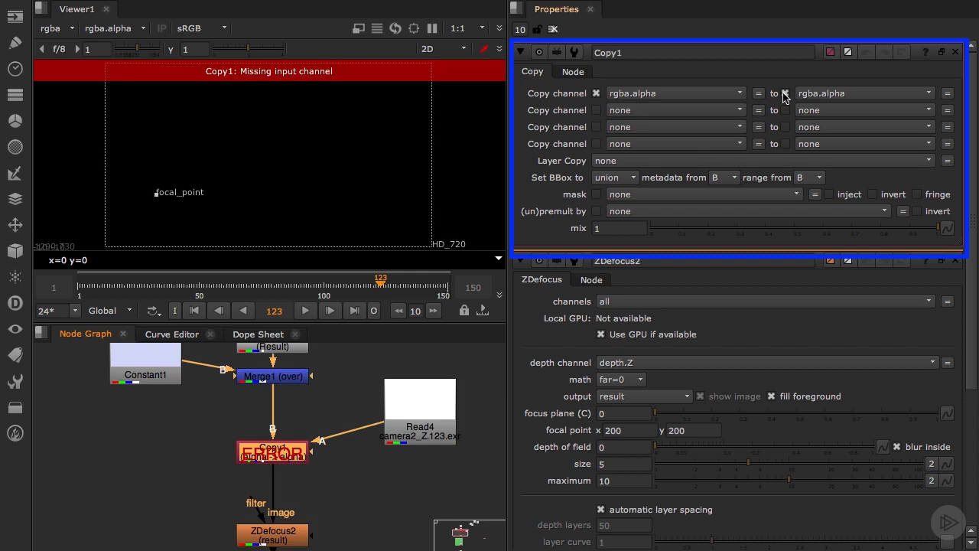
{"action": "left_click", "coordinate": [662, 94]}
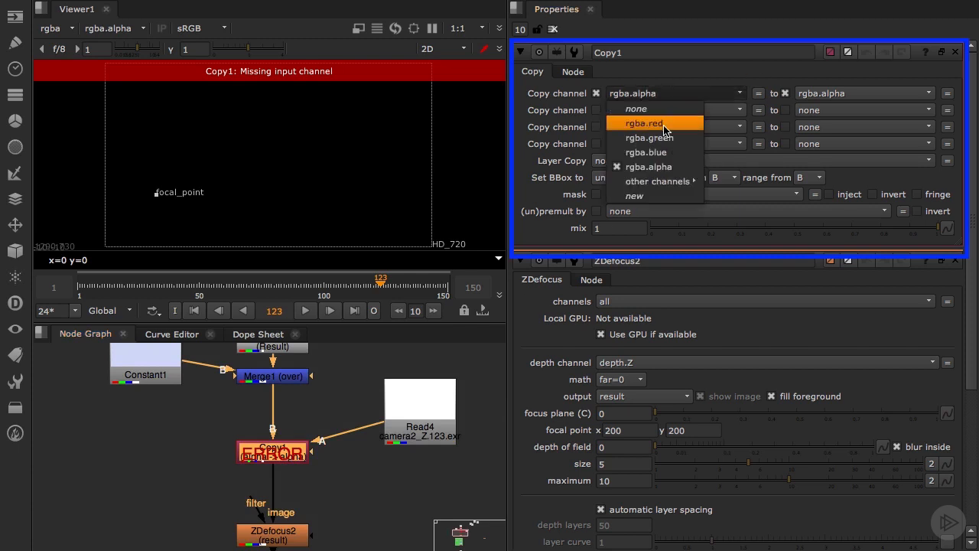
{"action": "left_click", "coordinate": [664, 123]}
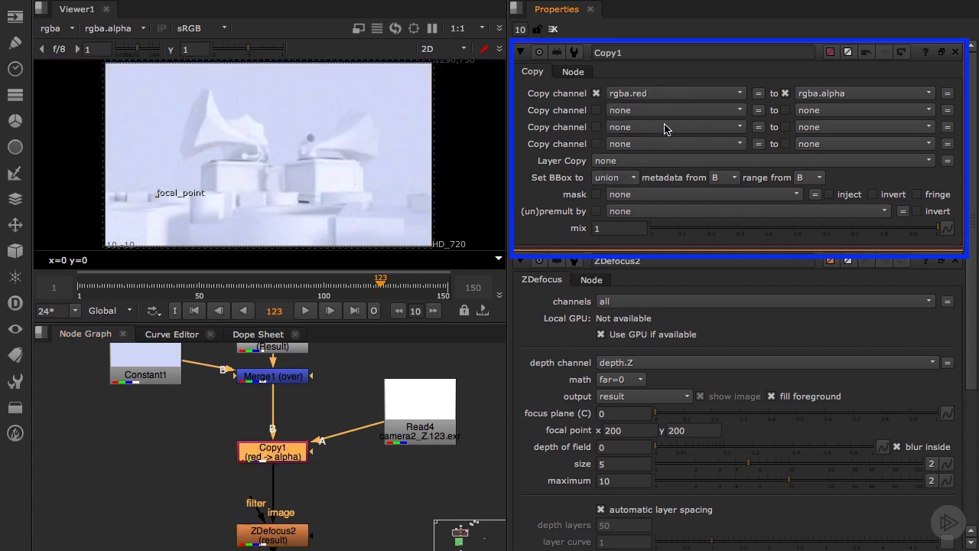
{"action": "left_click", "coordinate": [863, 95]}
{"action": "left_click", "coordinate": [861, 183]}
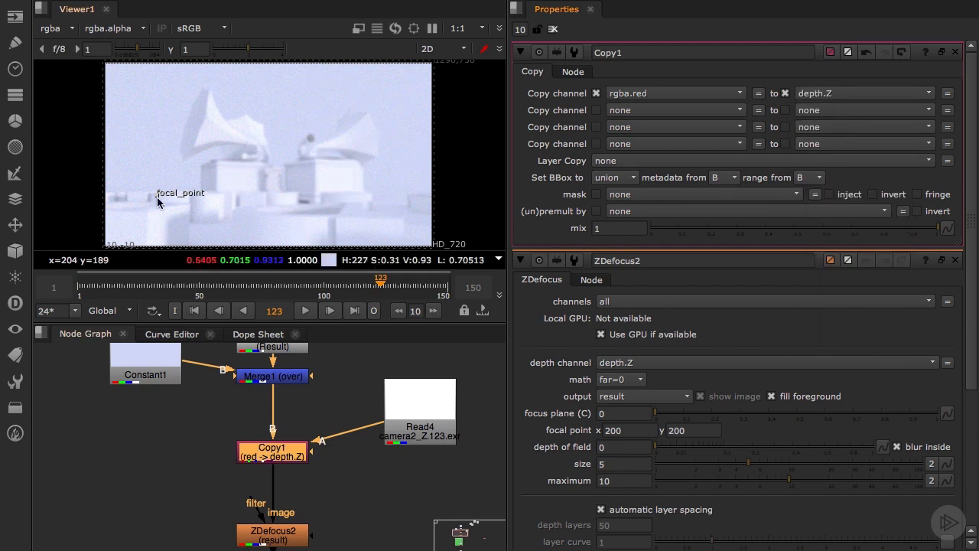
Display the depth layer in the viewer, and return the viewer to rgba
{"action": "left_click", "coordinate": [59, 29]}
{"action": "left_click", "coordinate": [57, 30]}
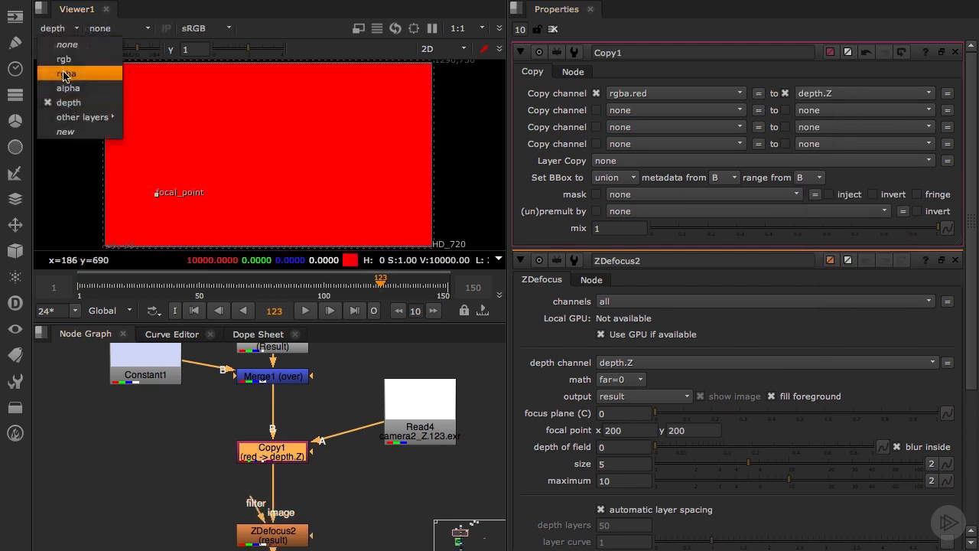
{"action": "left_click", "coordinate": [65, 73]}
Move the focal point onto the foreground blocks and on to the gramophone box at about x 796, y 296
{"action": "left_click_drag", "start_coordinate": [159, 199], "coordinate": [240, 229]}
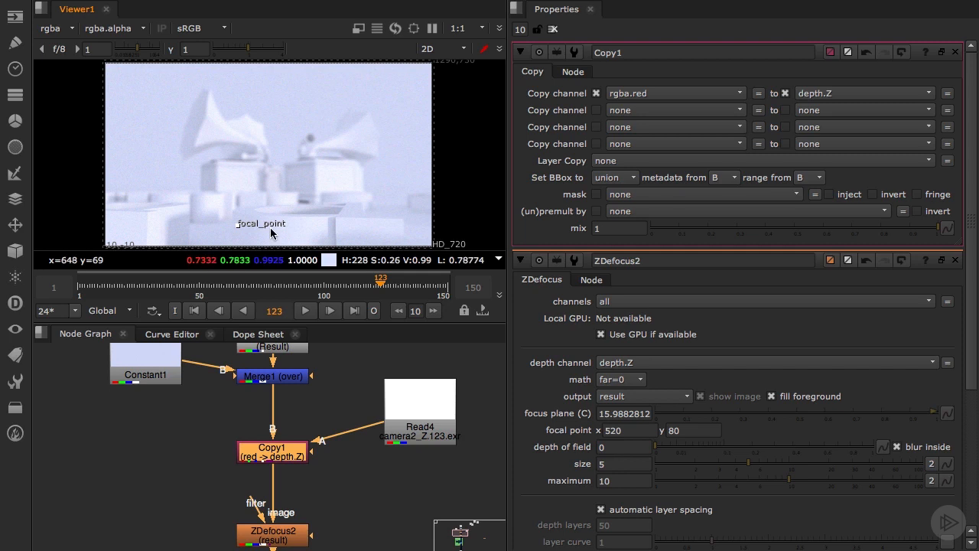
{"action": "left_click_drag", "start_coordinate": [240, 228], "coordinate": [307, 172]}
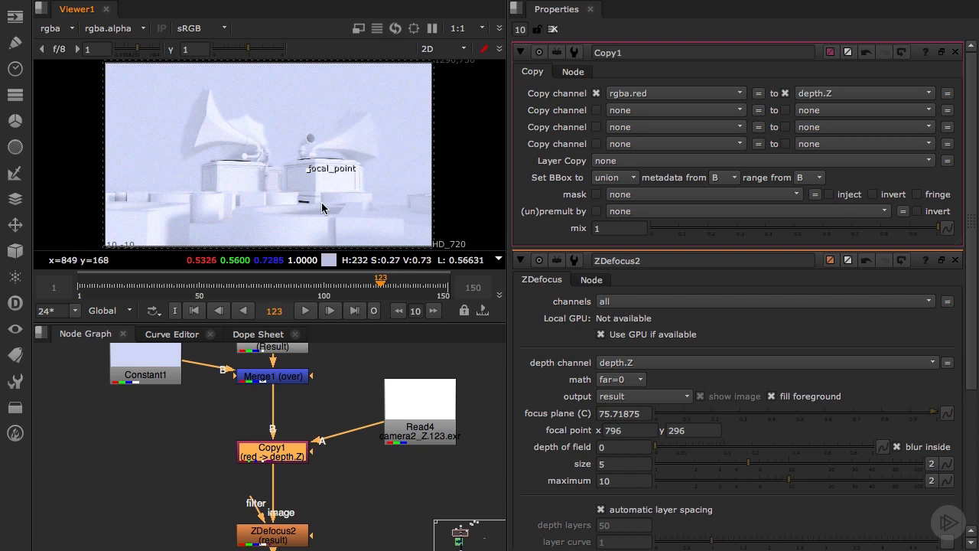
Set the ZDefocus node's depth math to depth
{"action": "double_click", "coordinate": [291, 539]}
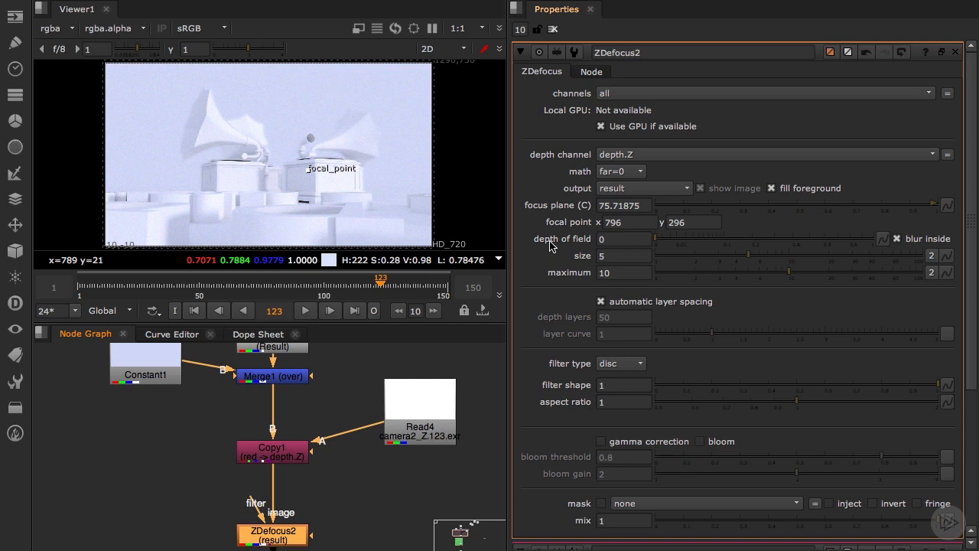
{"action": "left_click", "coordinate": [621, 172]}
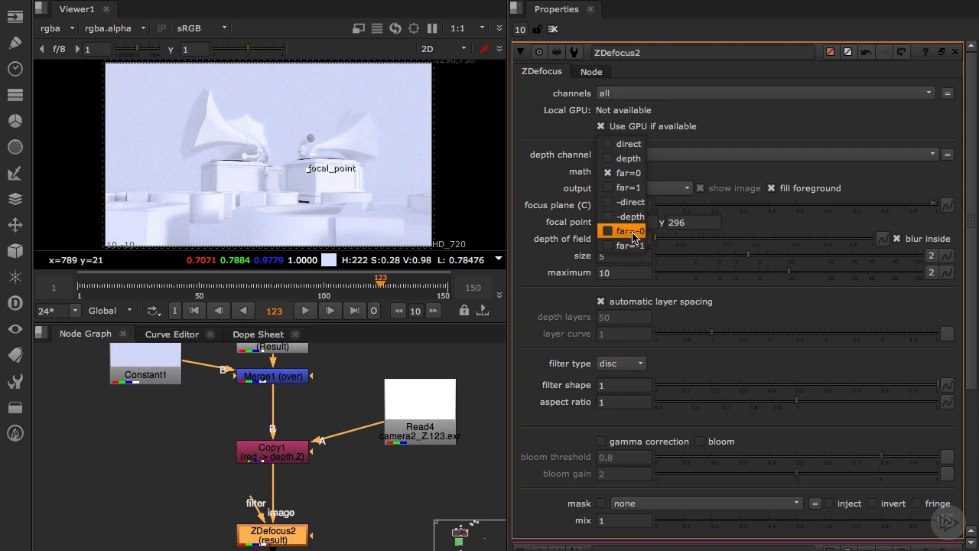
{"action": "left_click", "coordinate": [557, 200]}
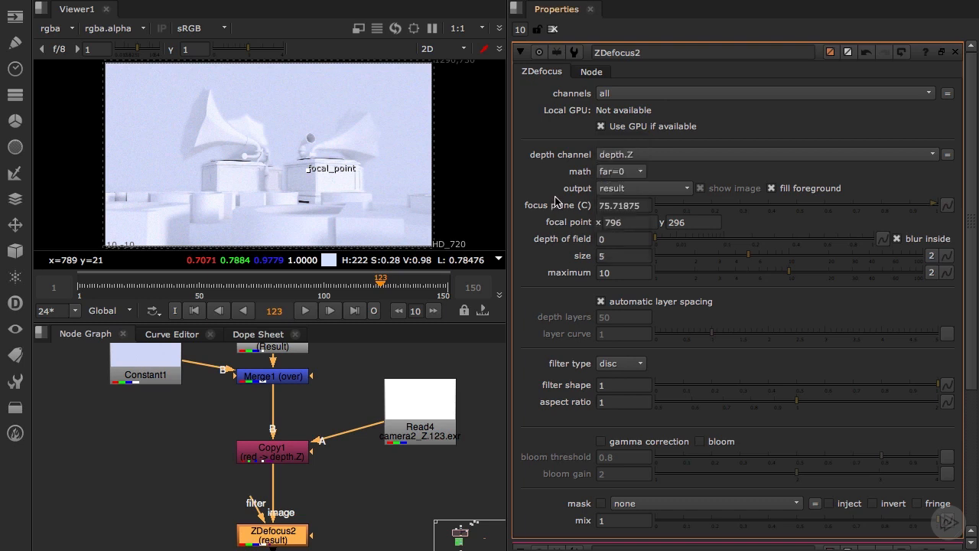
{"action": "left_click", "coordinate": [614, 173]}
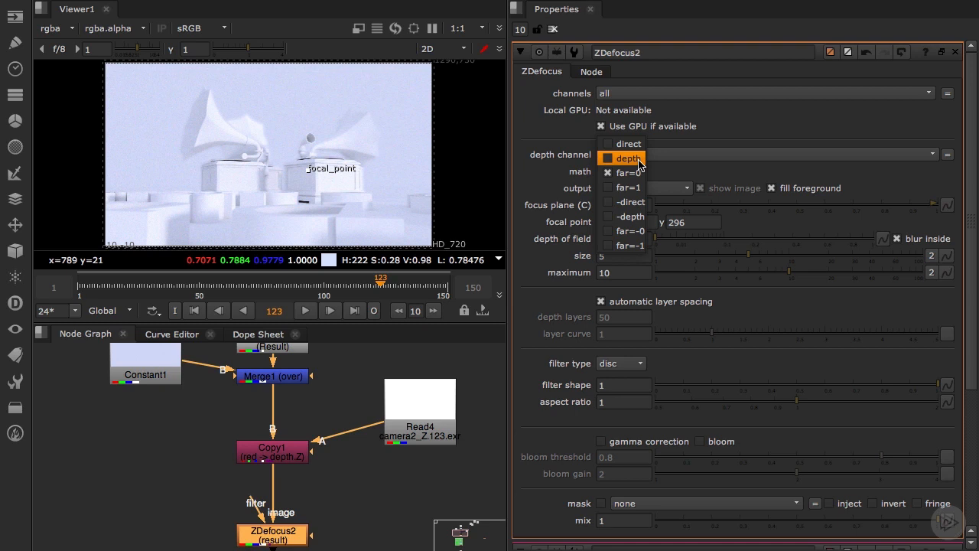
{"action": "left_click", "coordinate": [640, 163]}
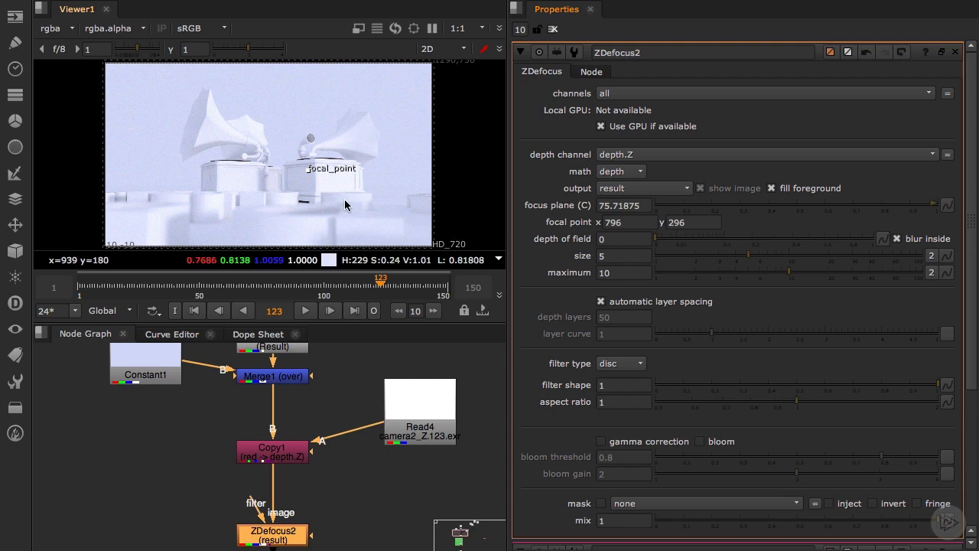
Using the focal plane setup output, set depth of field to about 0.46 and the focal point on the foreground blocks at about x 554, y 116
{"action": "left_click", "coordinate": [622, 189]}
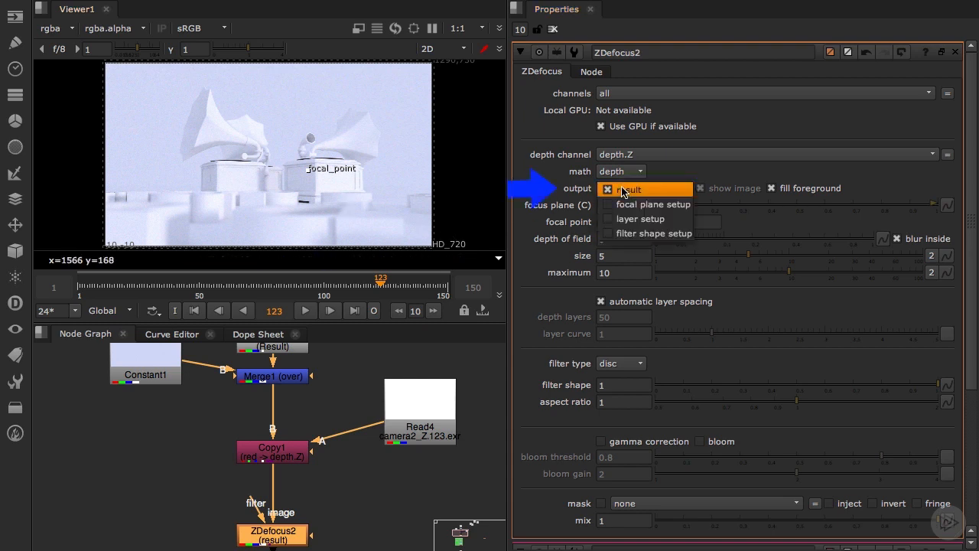
{"action": "left_click", "coordinate": [635, 204]}
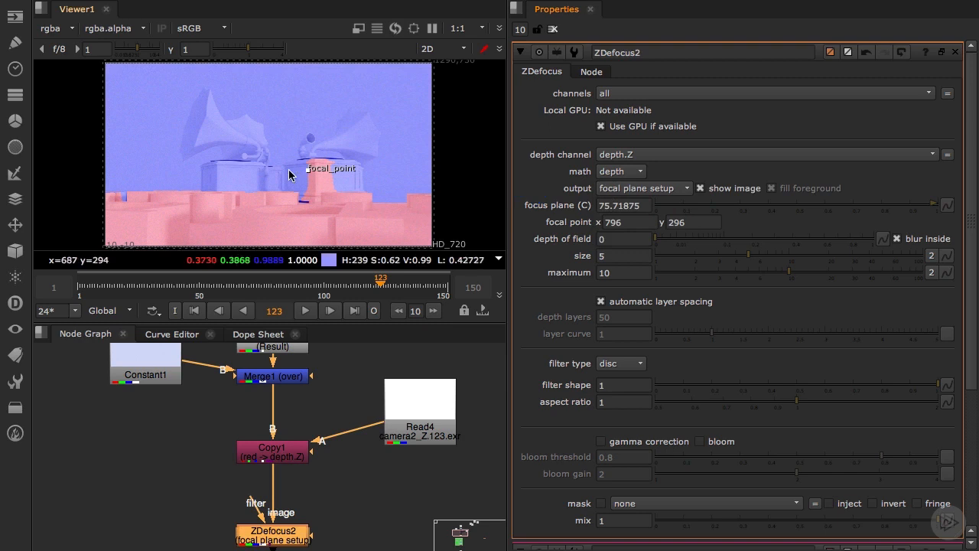
{"action": "left_click_drag", "start_coordinate": [308, 169], "coordinate": [274, 225]}
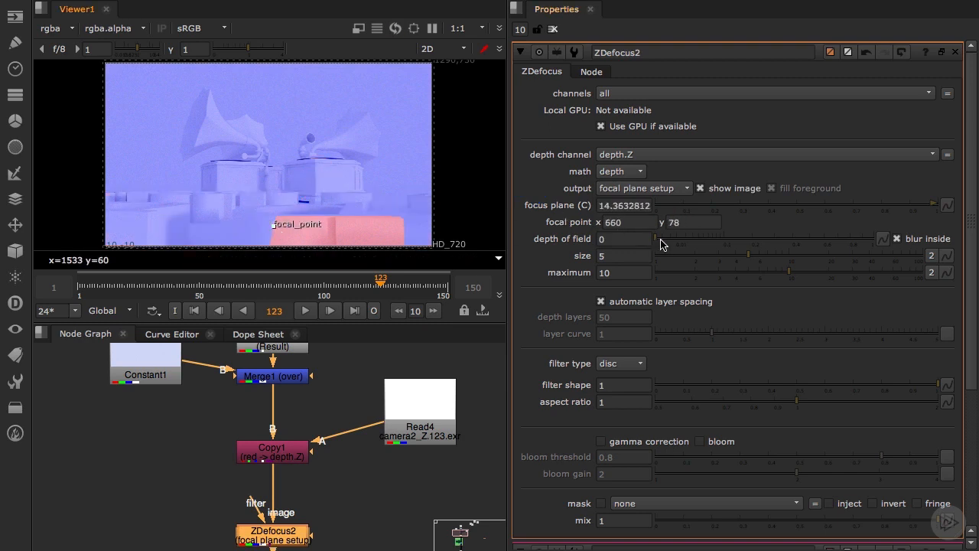
{"action": "left_click_drag", "start_coordinate": [662, 244], "coordinate": [804, 247]}
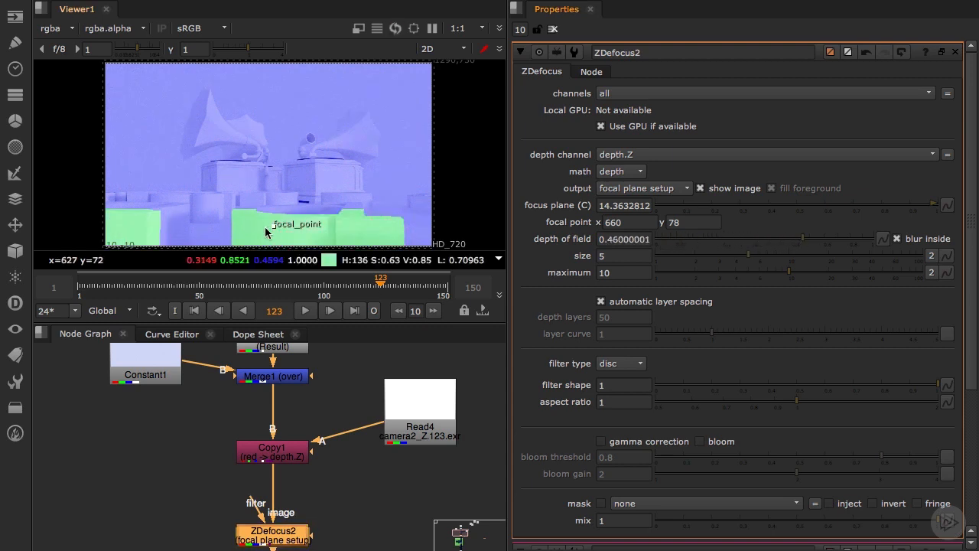
{"action": "left_click_drag", "start_coordinate": [266, 228], "coordinate": [274, 207]}
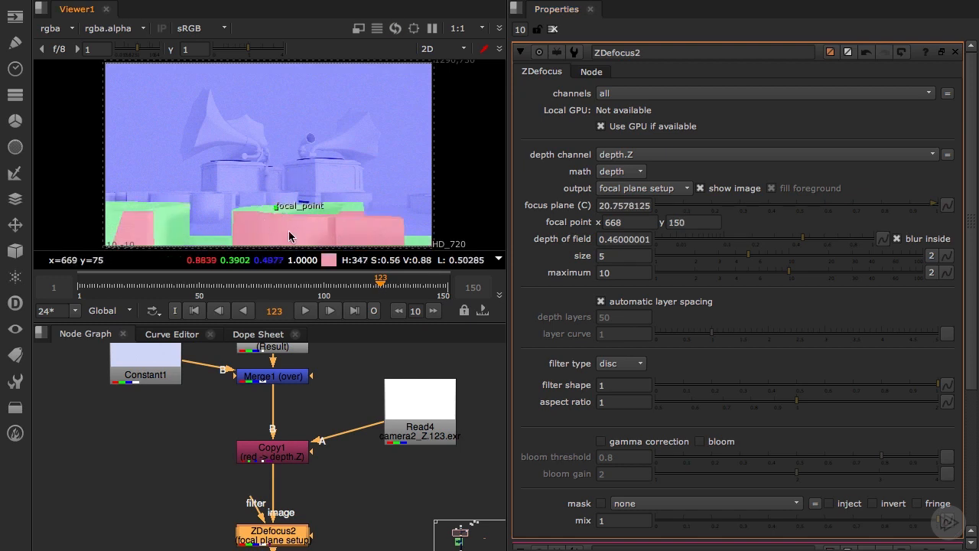
{"action": "left_click_drag", "start_coordinate": [278, 208], "coordinate": [248, 218]}
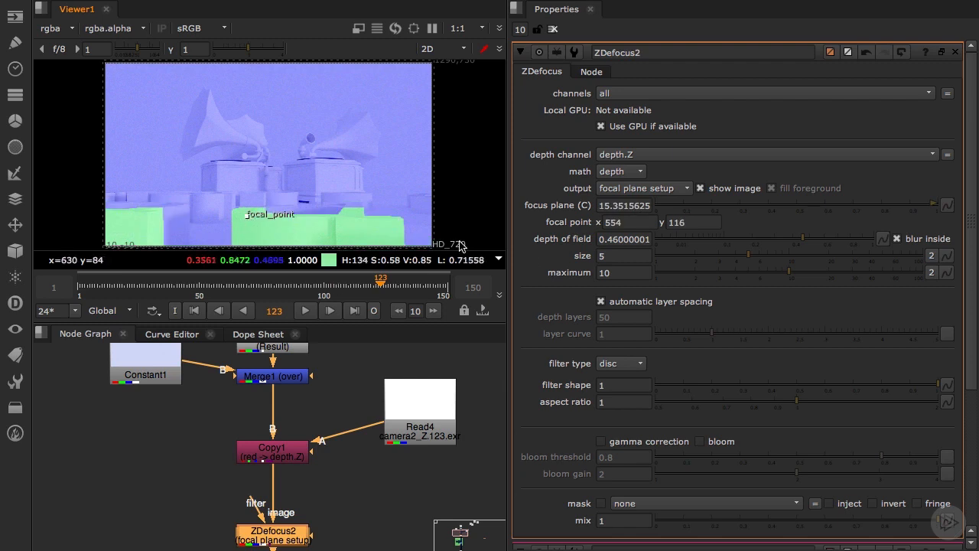
Set the ZDefocus output to result and raise the blur size to about 10.4
{"action": "left_click", "coordinate": [628, 191]}
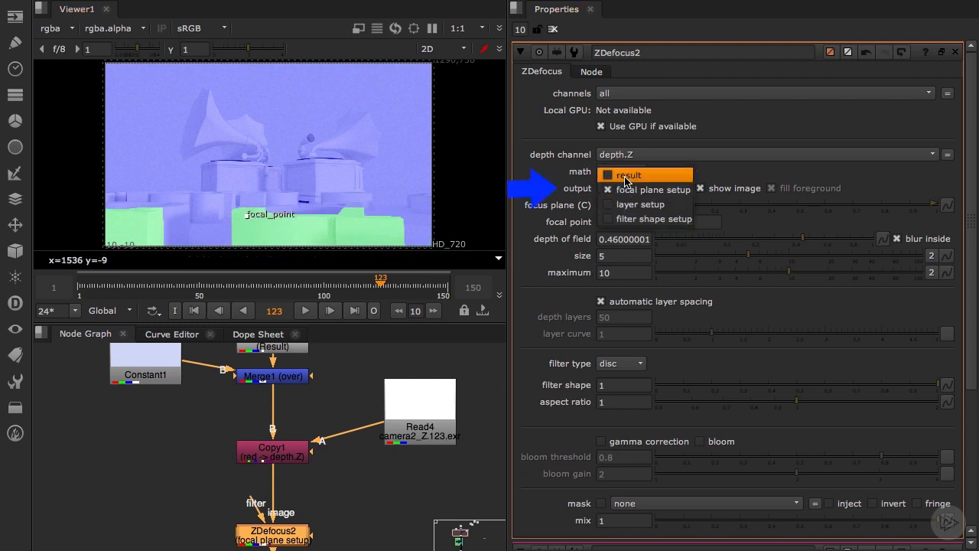
{"action": "left_click", "coordinate": [614, 173]}
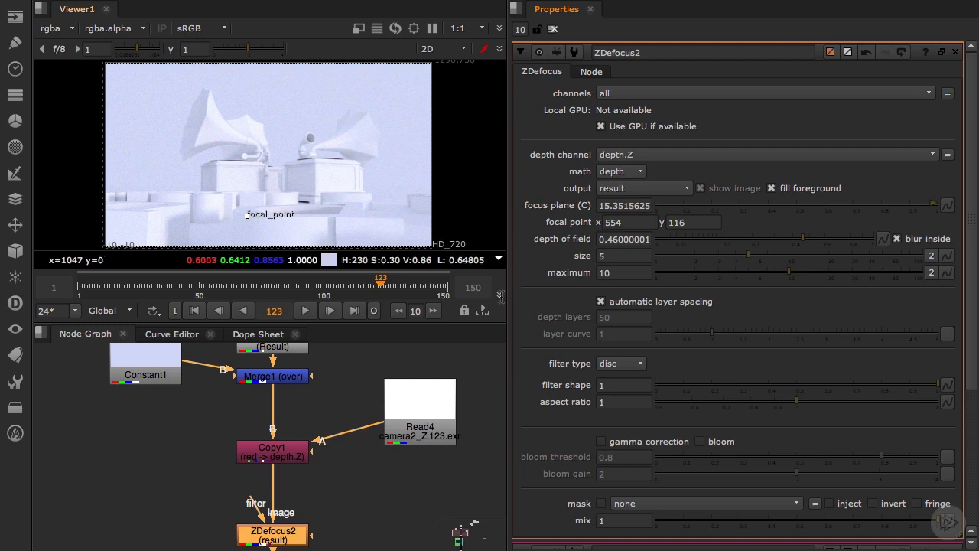
{"action": "left_click_drag", "start_coordinate": [768, 261], "coordinate": [790, 261]}
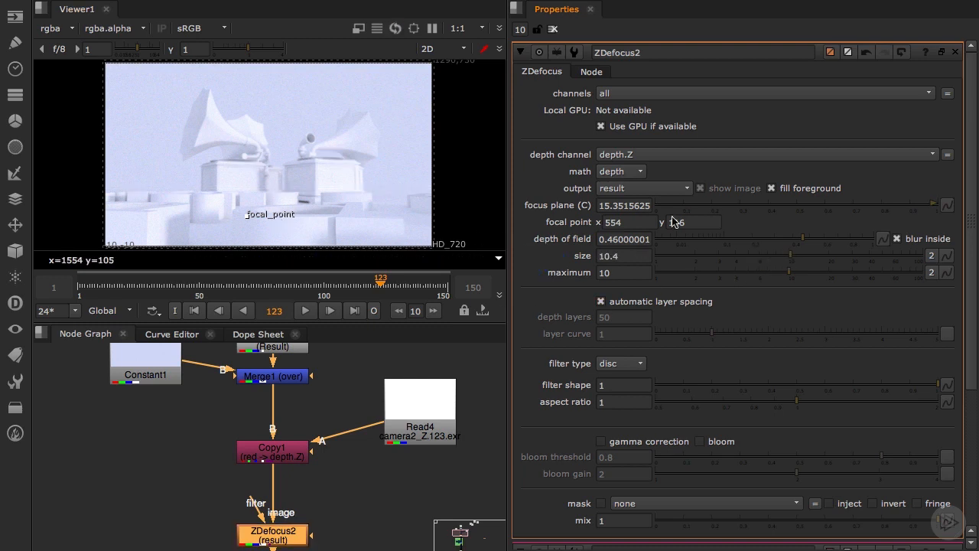
{"action": "double_click", "coordinate": [614, 256]}
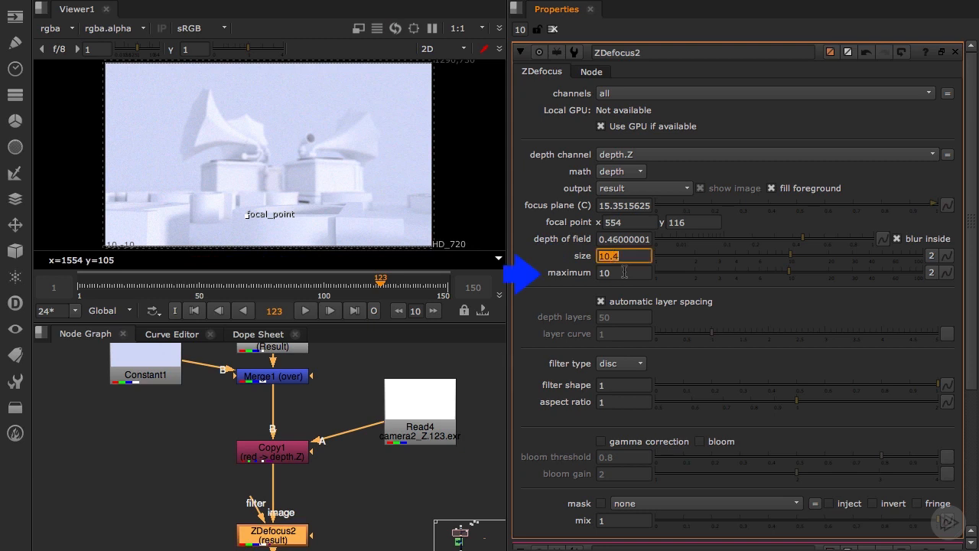
{"action": "double_click", "coordinate": [624, 272]}
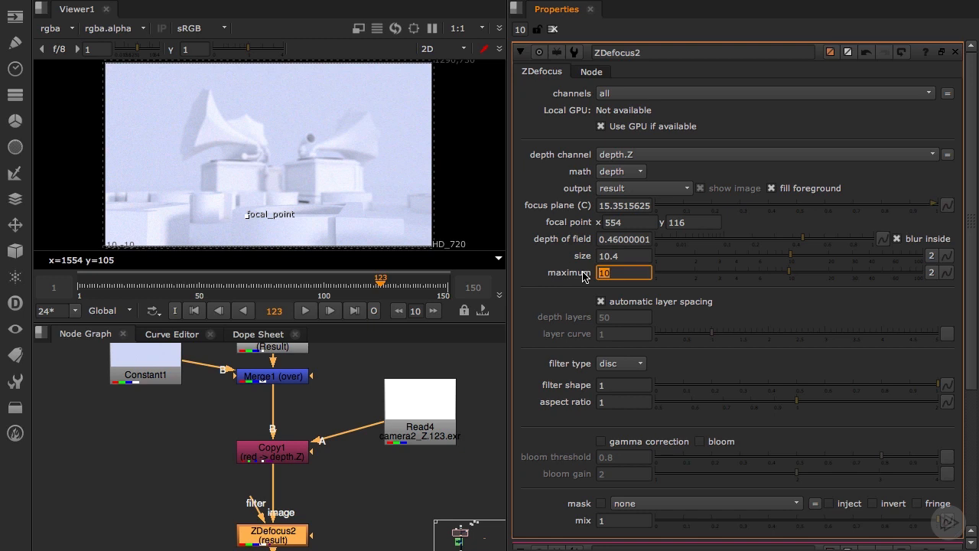
Set the ZDefocus node's maximum blur to 12 and its size to 10
{"action": "mouse_move", "coordinate": [791, 261]}
{"action": "left_mouse_down"}
{"action": "mouse_move", "coordinate": [858, 262]}
{"action": "mouse_move", "coordinate": [783, 262]}
{"action": "left_mouse_up"}
{"action": "left_click", "coordinate": [628, 273]}
{"action": "type", "text": "12"}
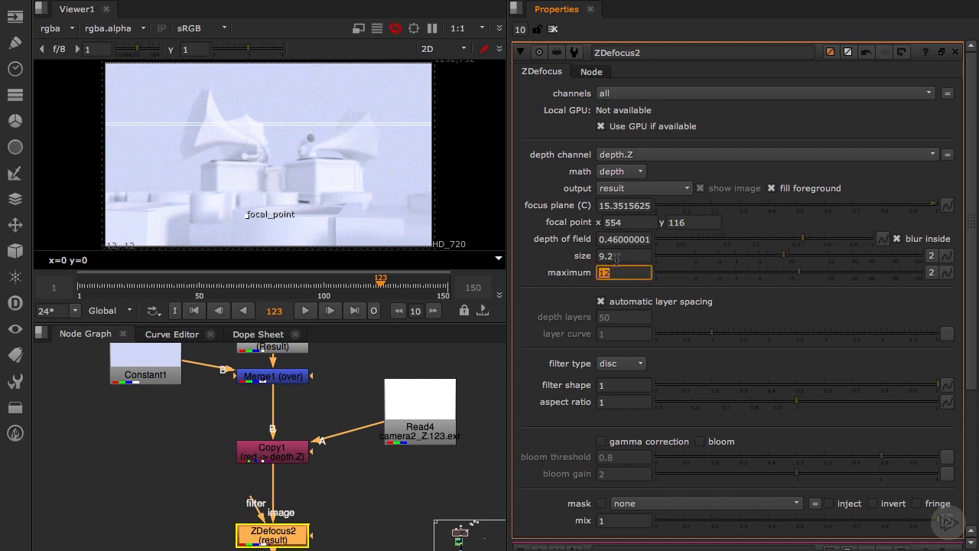
{"action": "key", "text": "shift+Tab"}
{"action": "key", "text": "Return"}
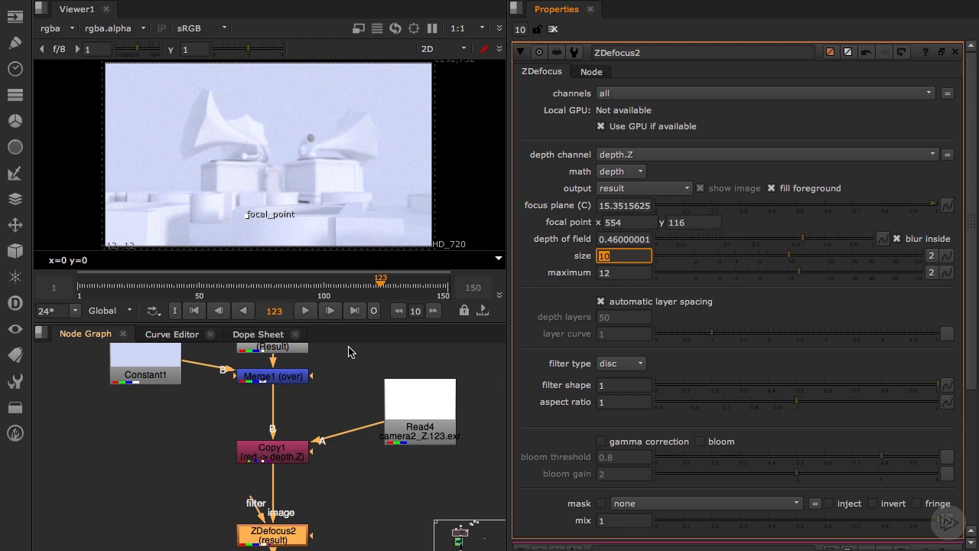
At frame 74, place the focal point on the foreground blocks at about x 504, y 98 and key the focus plane
{"action": "left_click", "coordinate": [289, 293]}
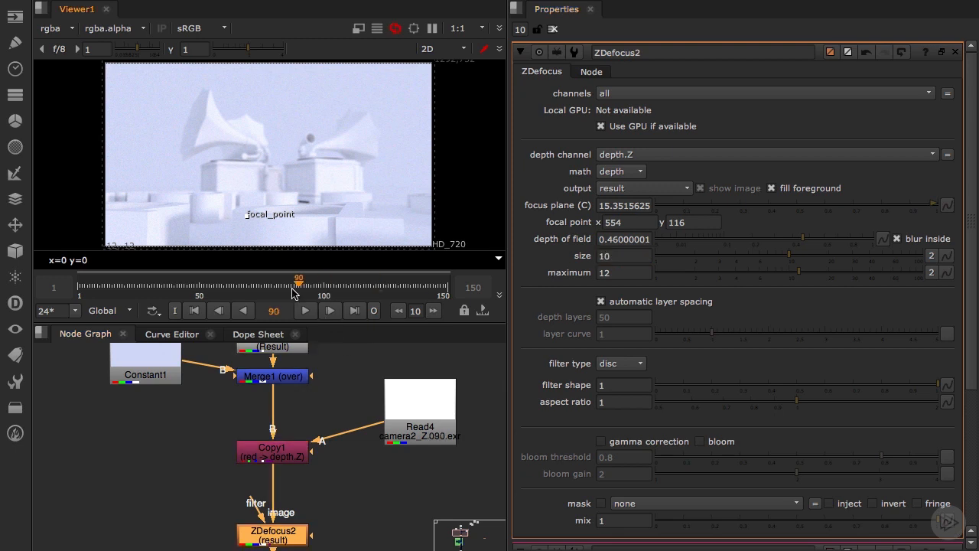
{"action": "left_click_drag", "start_coordinate": [289, 293], "coordinate": [260, 296]}
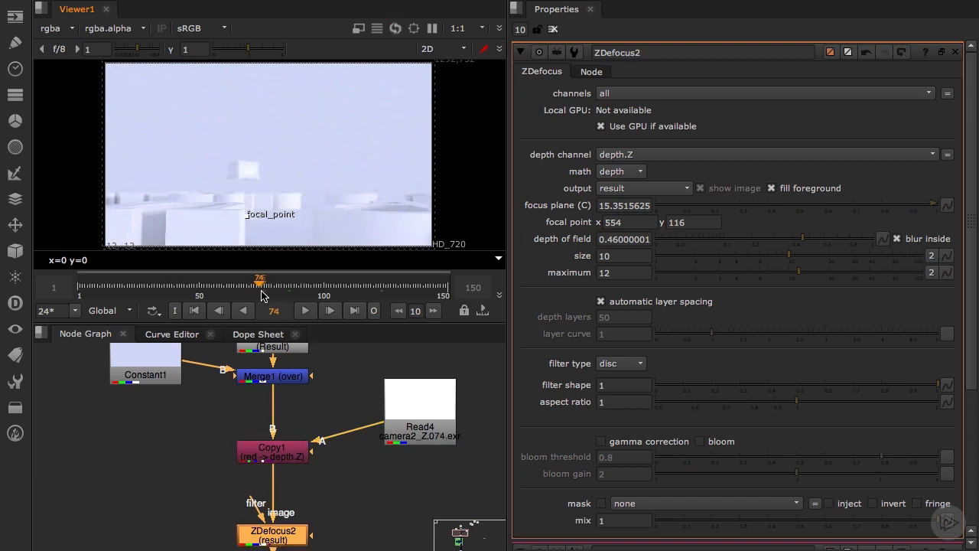
{"action": "left_click_drag", "start_coordinate": [271, 221], "coordinate": [259, 226]}
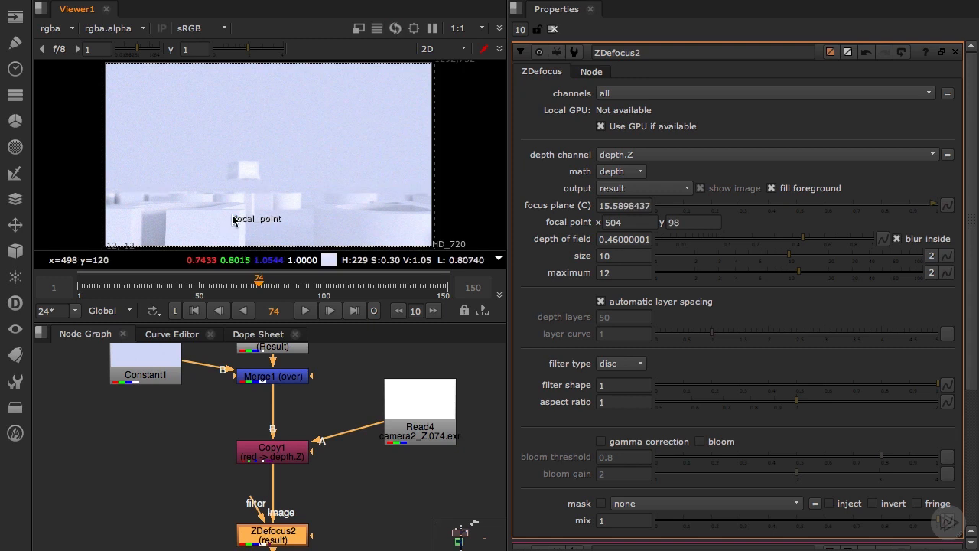
{"action": "right_click", "coordinate": [615, 205]}
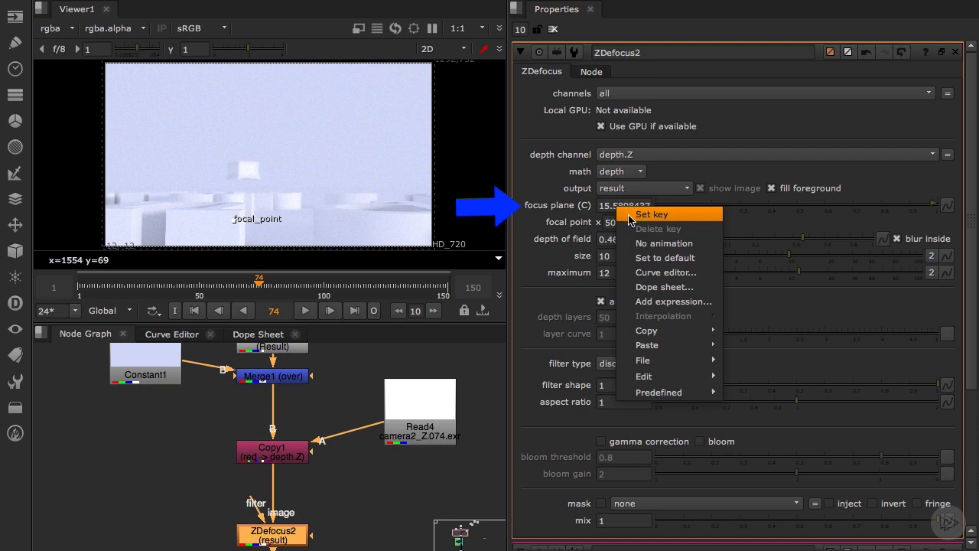
{"action": "left_click", "coordinate": [630, 216]}
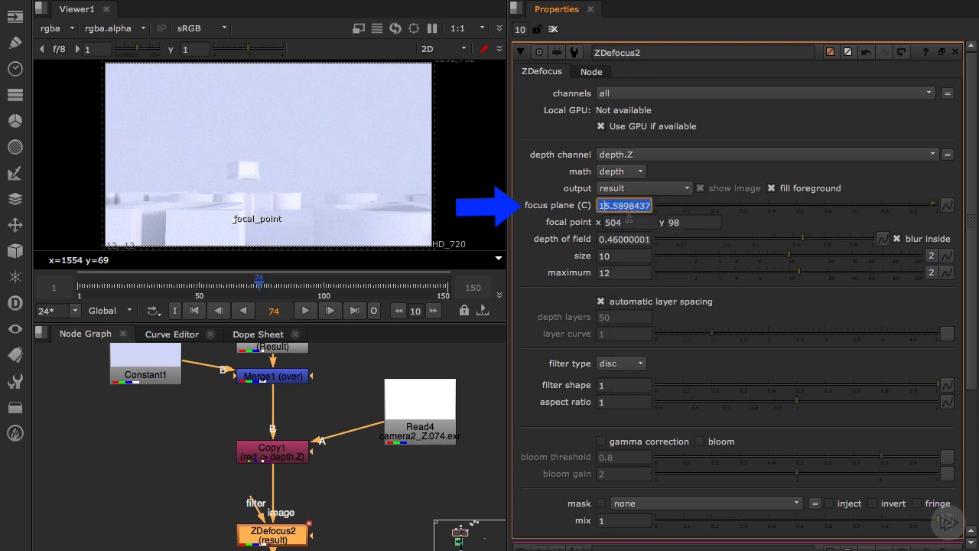
At frame 85, move the focal point onto the gramophone box at about x 524, y 268 to key the focus plane
{"action": "left_click", "coordinate": [272, 294]}
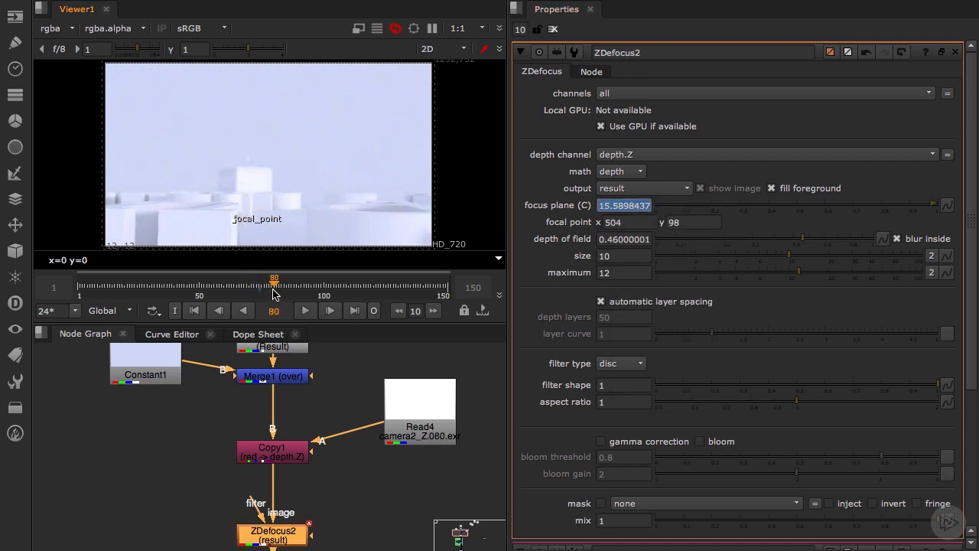
{"action": "left_click", "coordinate": [285, 293]}
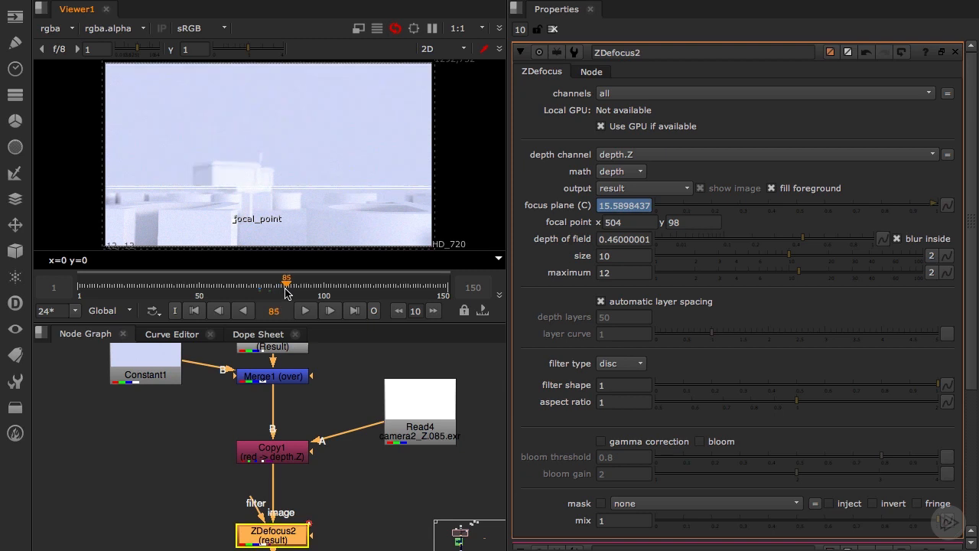
{"action": "left_click_drag", "start_coordinate": [234, 219], "coordinate": [241, 178]}
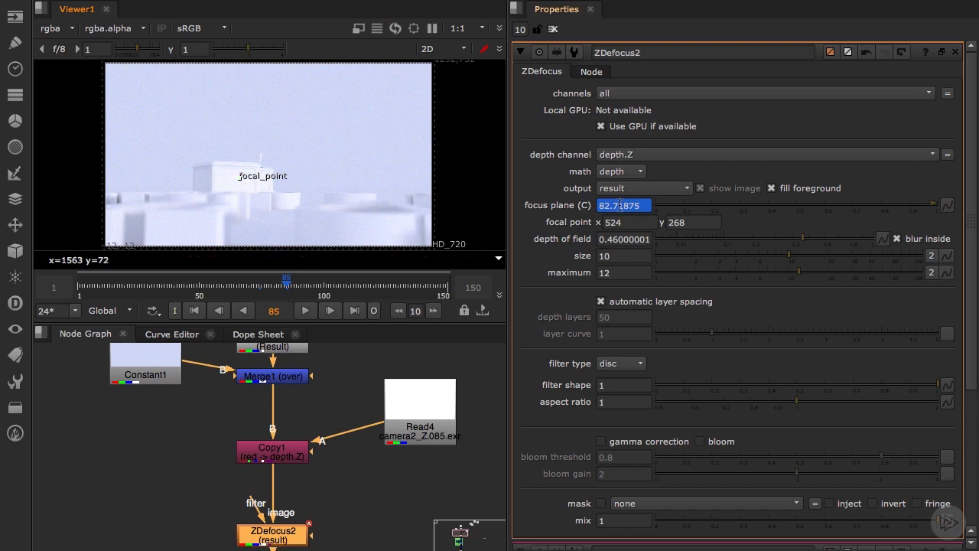
Limit the playback range to frames 64 to 96 and play the focus pull from frame 78
{"action": "left_click", "coordinate": [268, 288]}
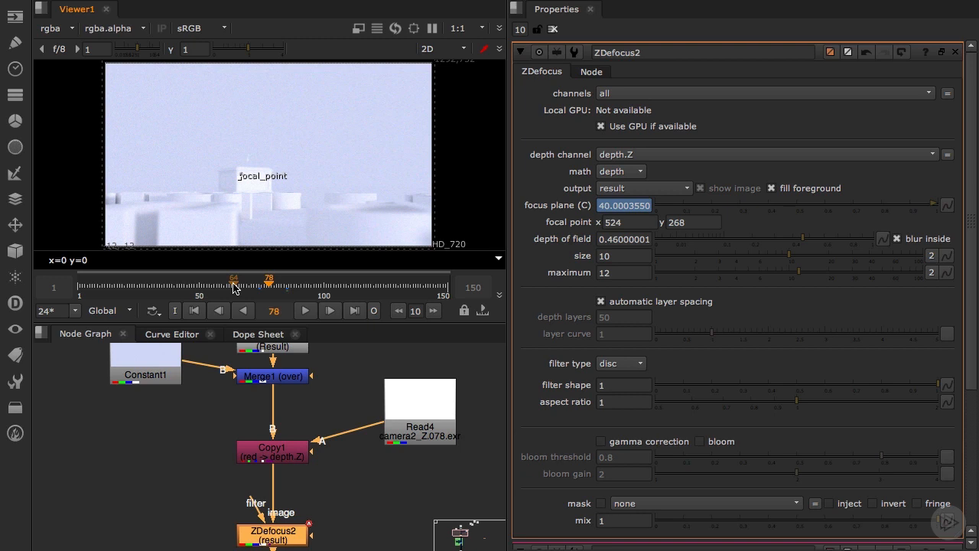
{"action": "key", "text": "i"}
{"action": "key", "text": "o"}
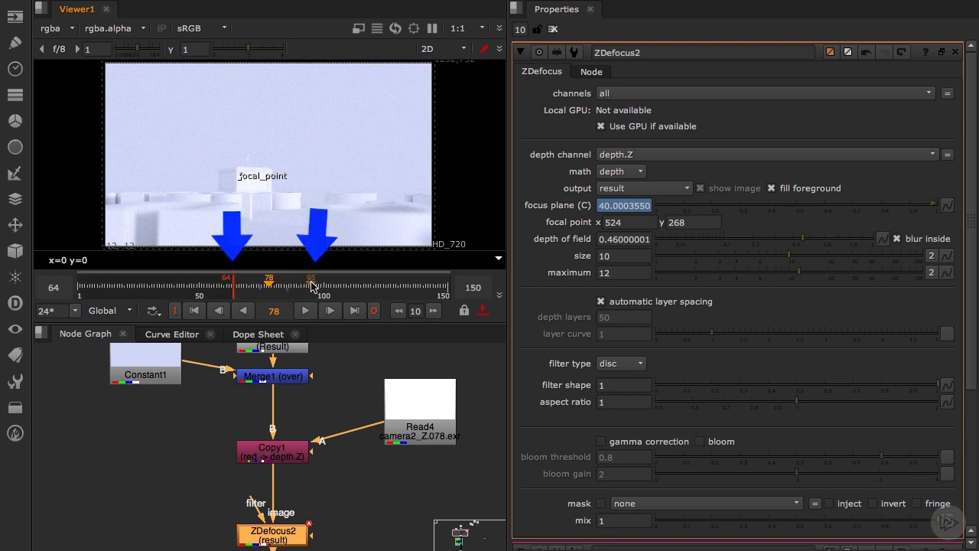
{"action": "key", "text": "o"}
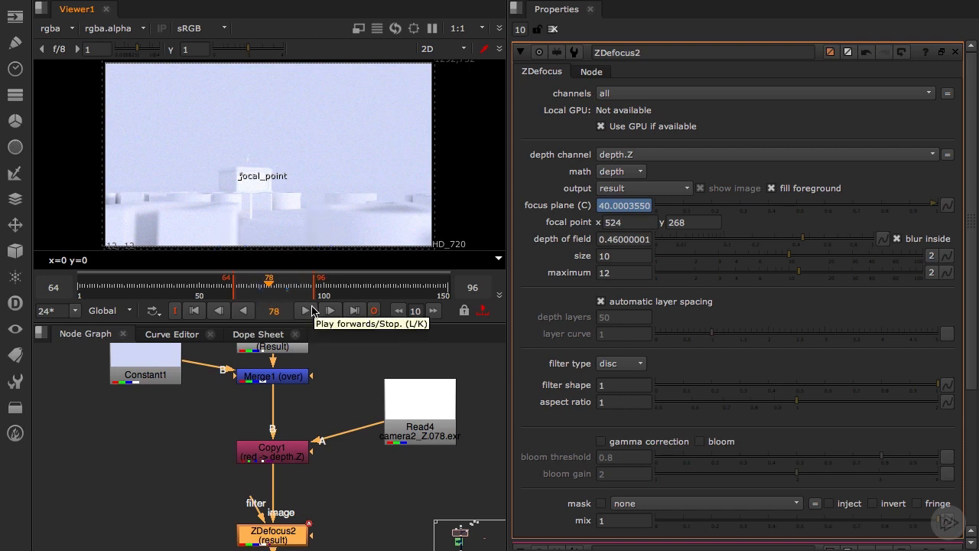
{"action": "left_click", "coordinate": [306, 310]}
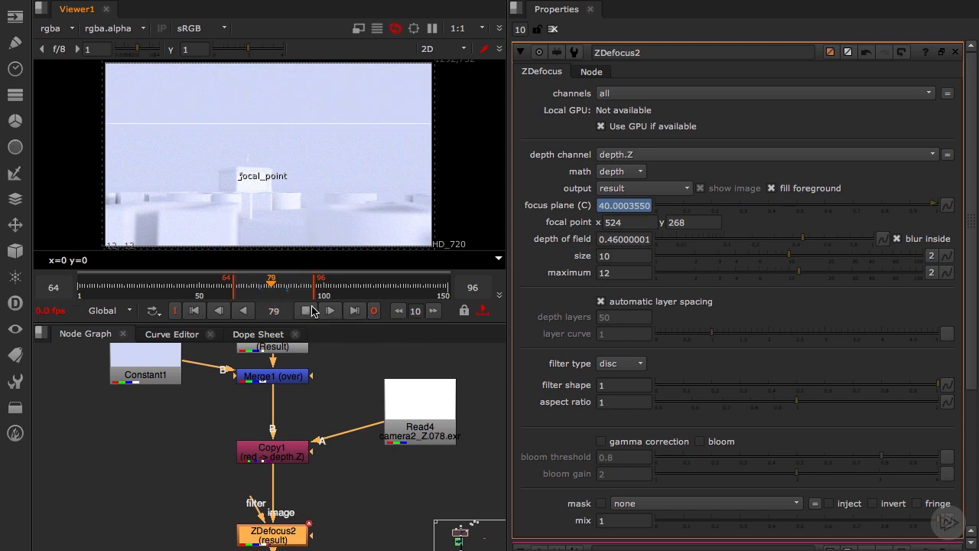